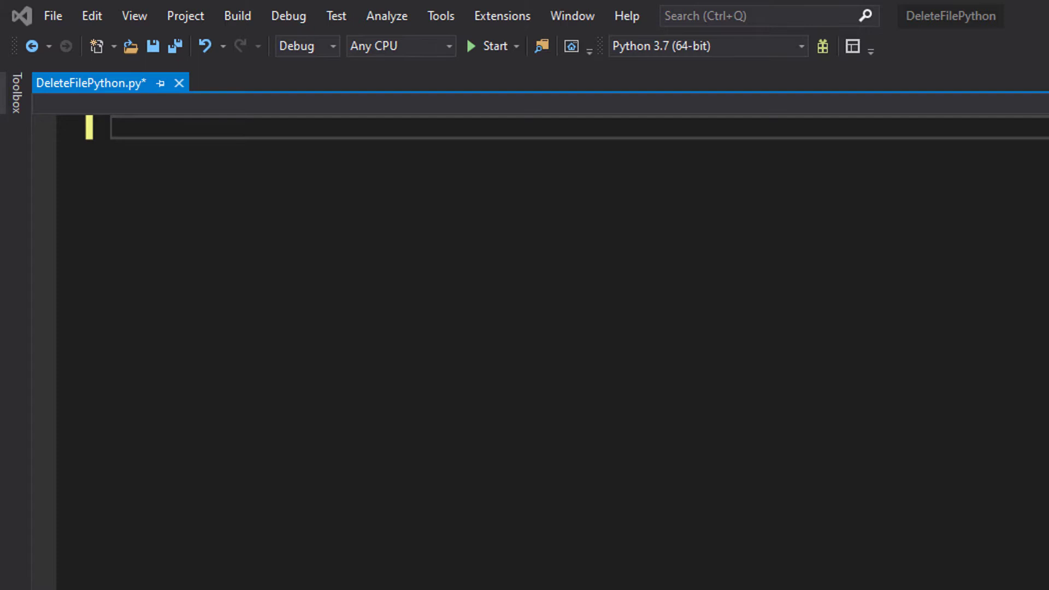
text(import os)
Highlight the imported os module, the DeleteFile name, its filepath parameter and the def line's colon.
key(Return)
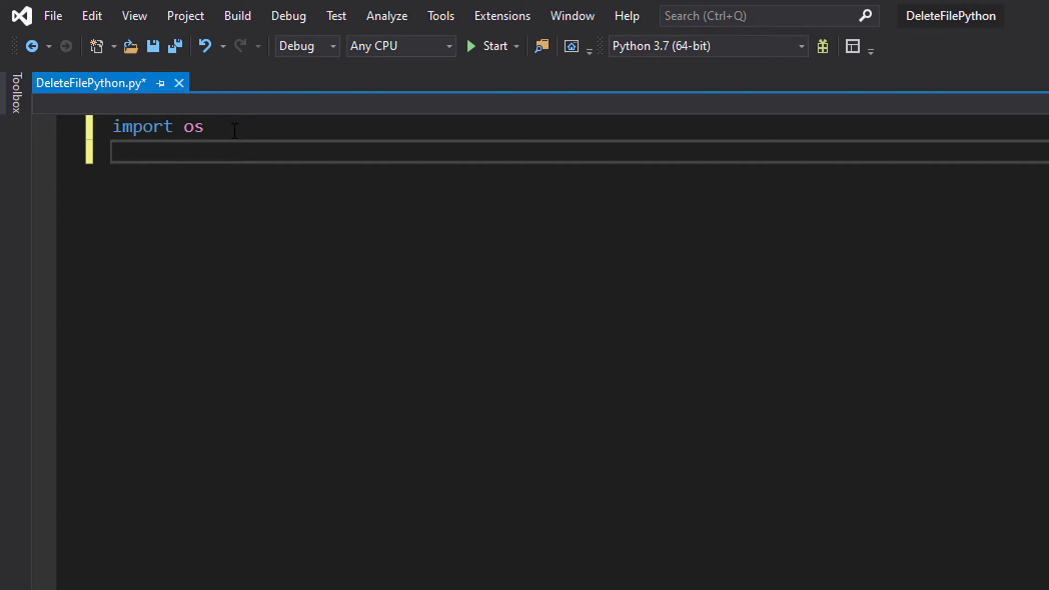
drag(233, 129, 184, 128)
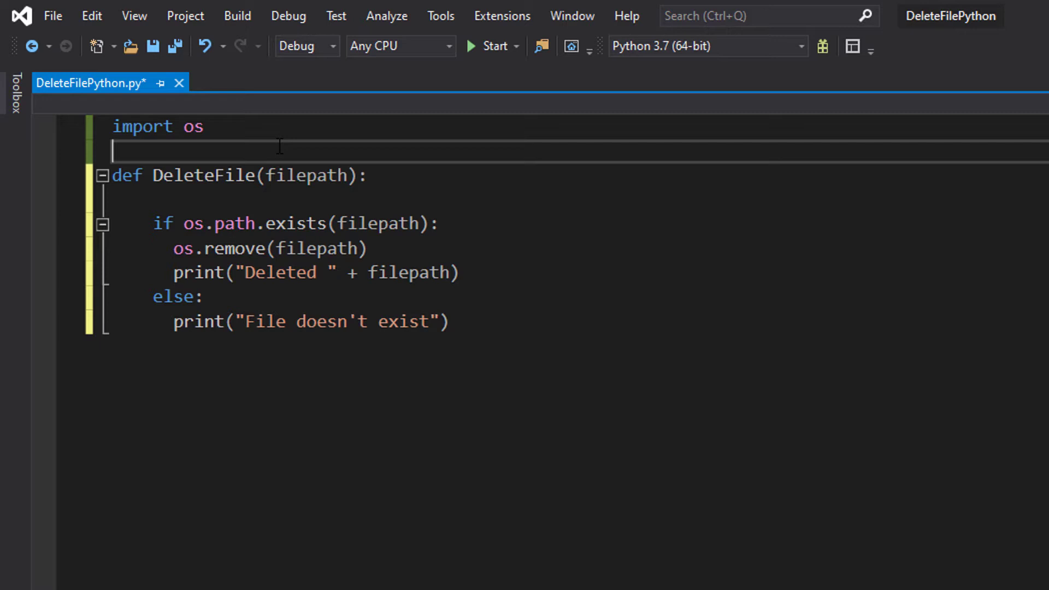
drag(266, 177, 347, 180)
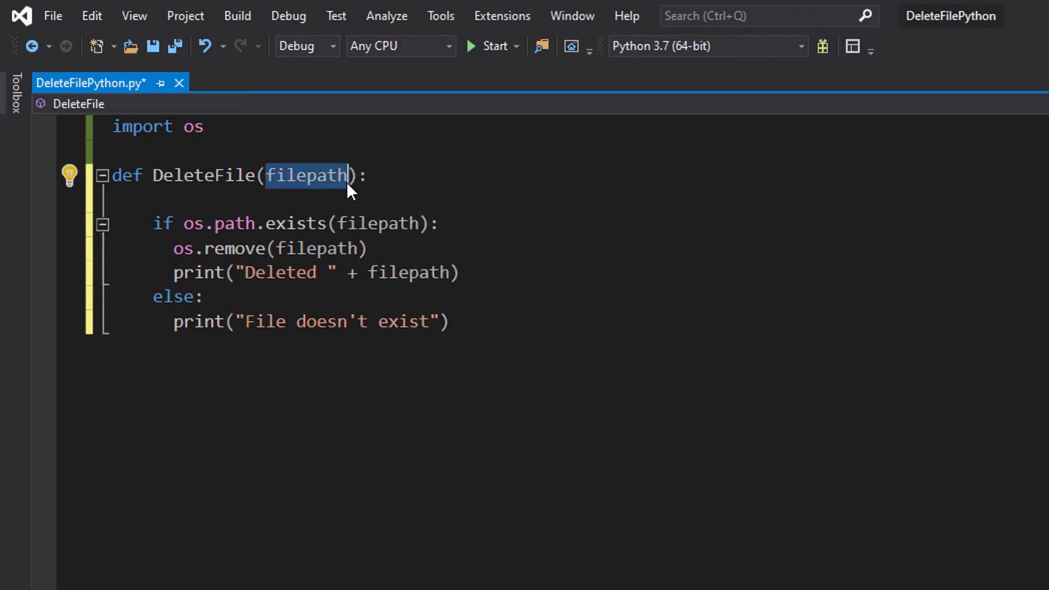
key(Down)
key(Up)
key(Home)
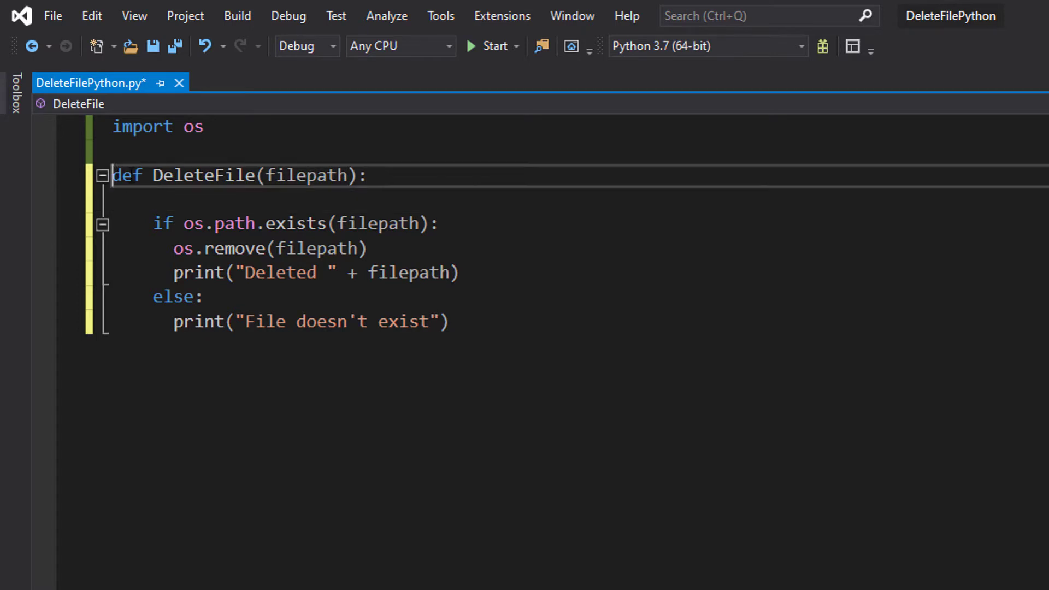
drag(153, 176, 340, 175)
key(Down)
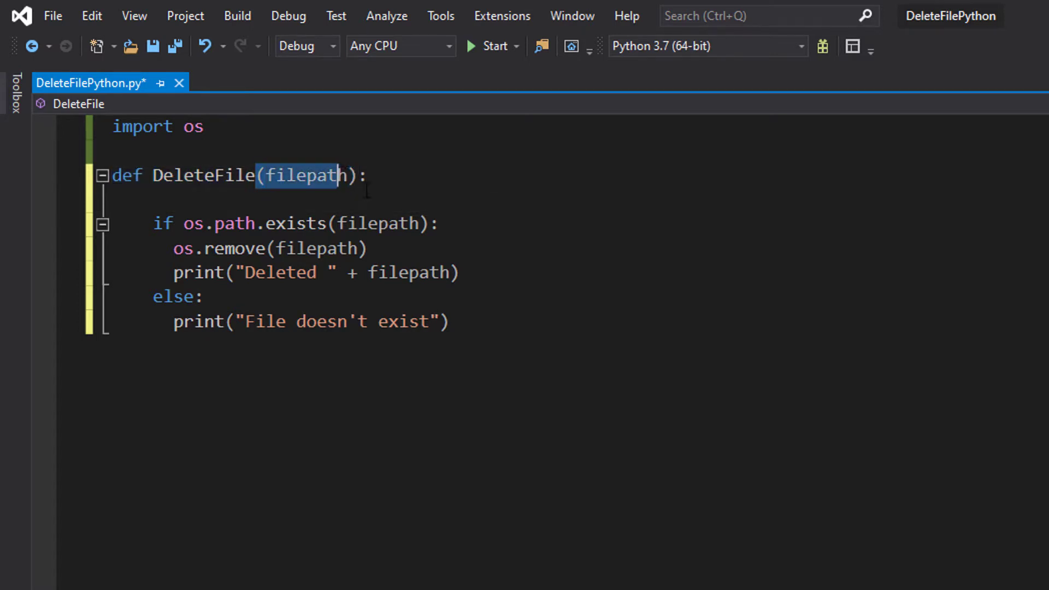
key(Right)
key(End)
key(shift+Left)
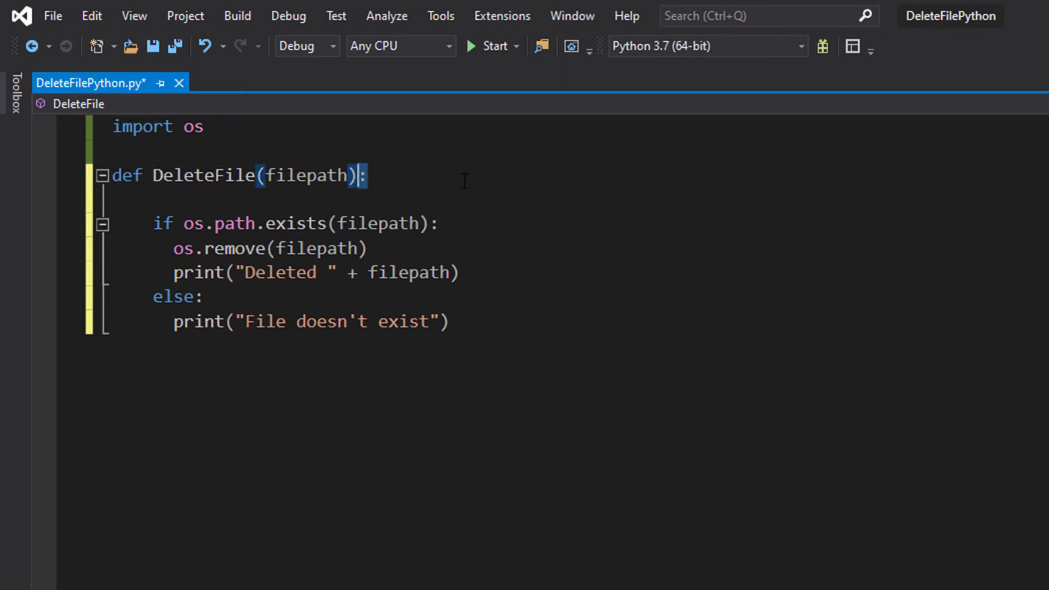
key(Right)
Point out the def keyword, the DeleteFile name with its bracket, and the filepath parameter again.
double_click(127, 175)
key(Down)
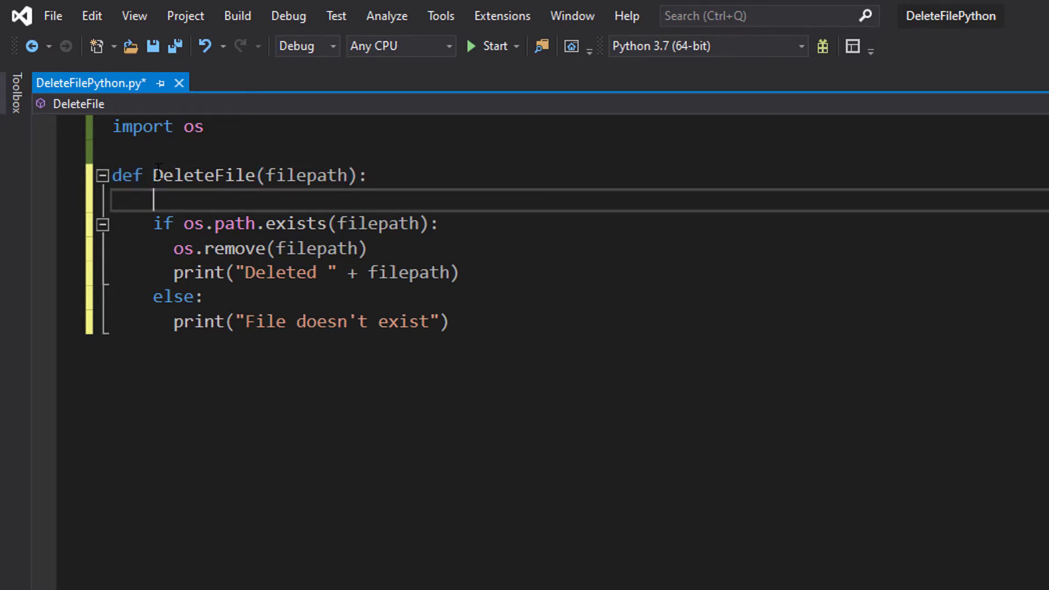
drag(153, 175, 358, 175)
key(Down)
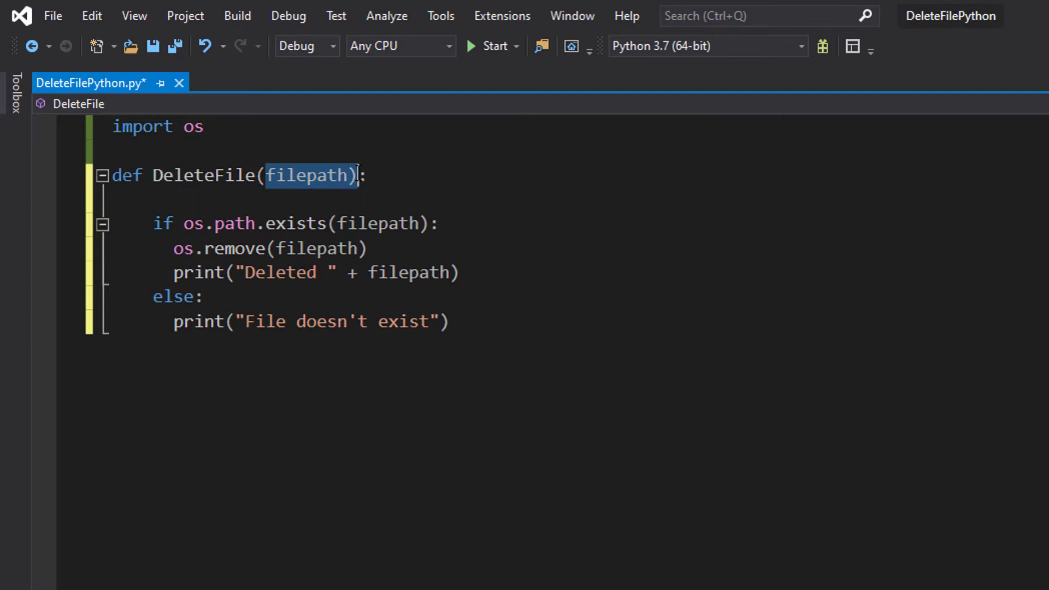
double_click(355, 175)
key(shift+Home)
double_click(353, 175)
double_click(163, 222)
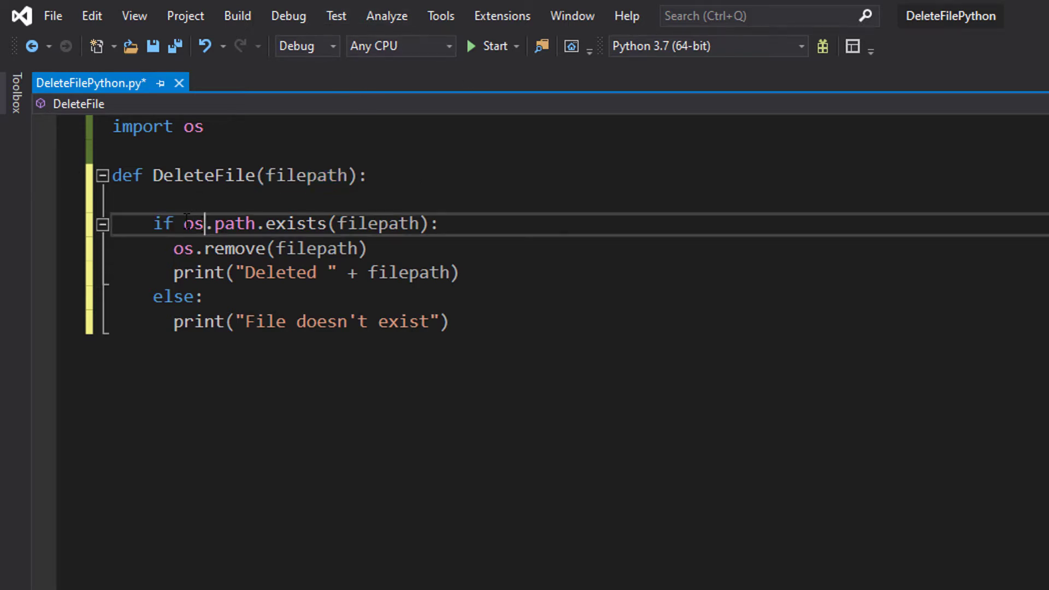
drag(184, 223, 423, 223)
key(Down)
key(Down)
key(Down)
click(425, 224)
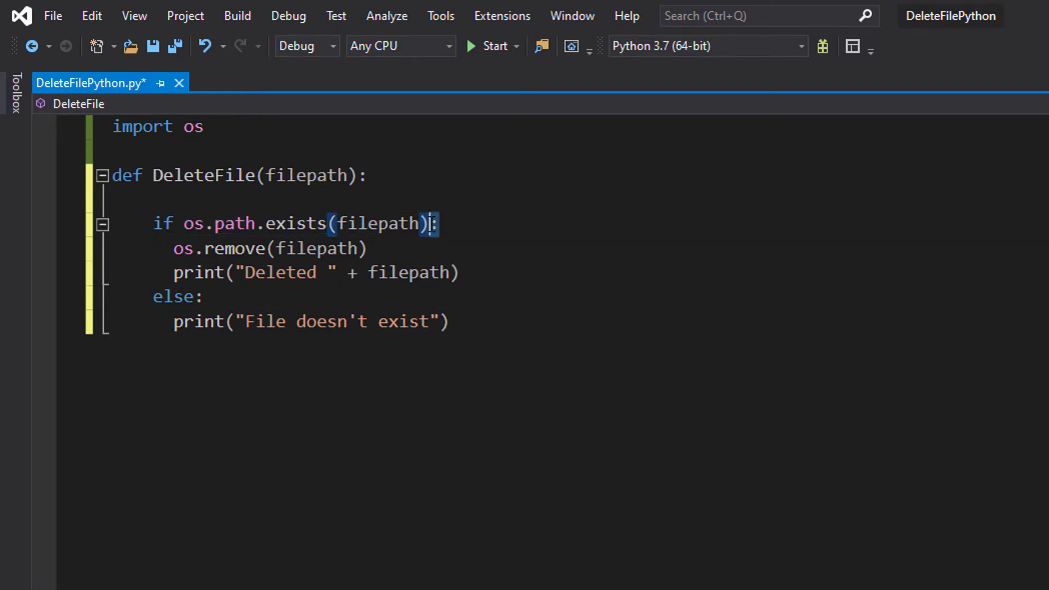
click(517, 205)
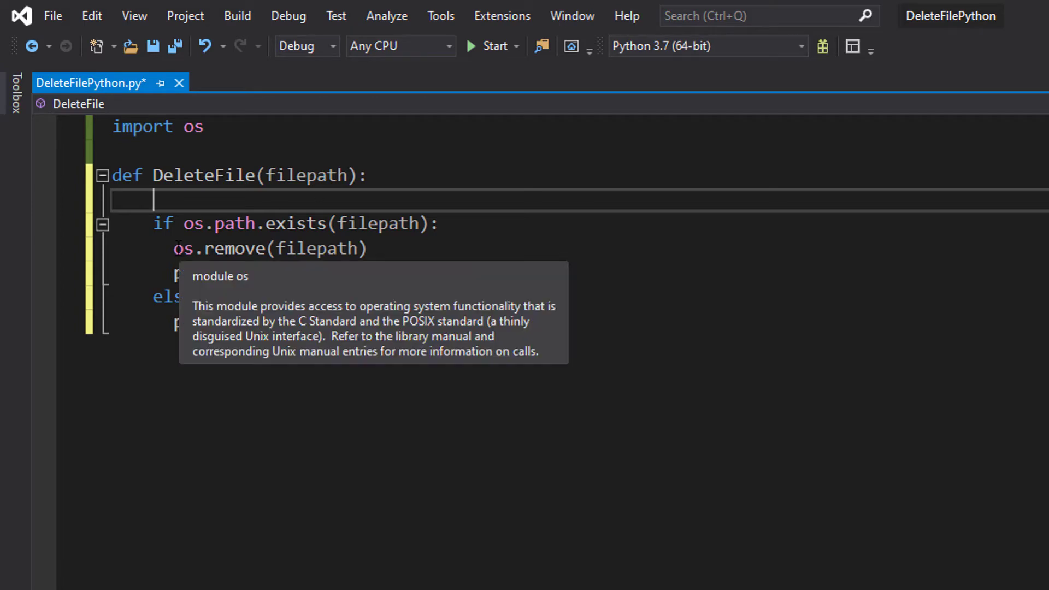
click(176, 248)
drag(175, 248, 383, 246)
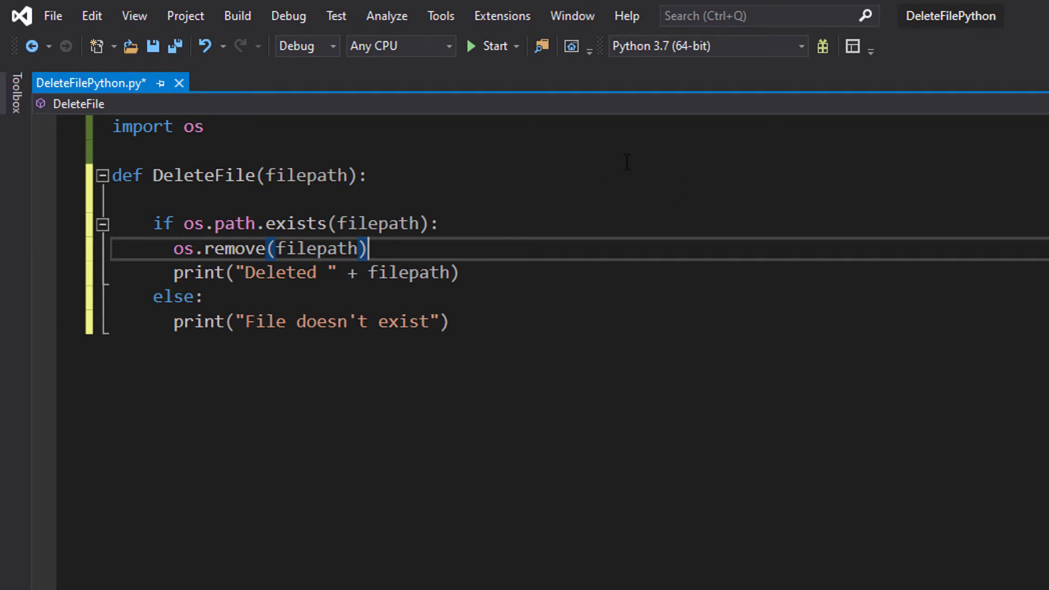
drag(175, 273, 482, 278)
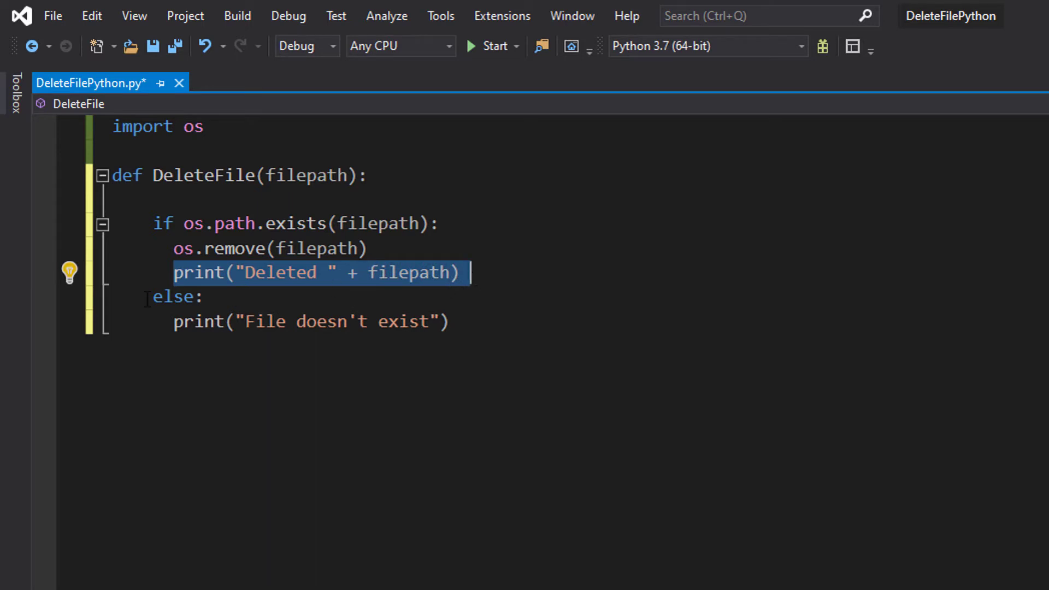
click(434, 205)
key(shift+Down)
drag(434, 205, 467, 222)
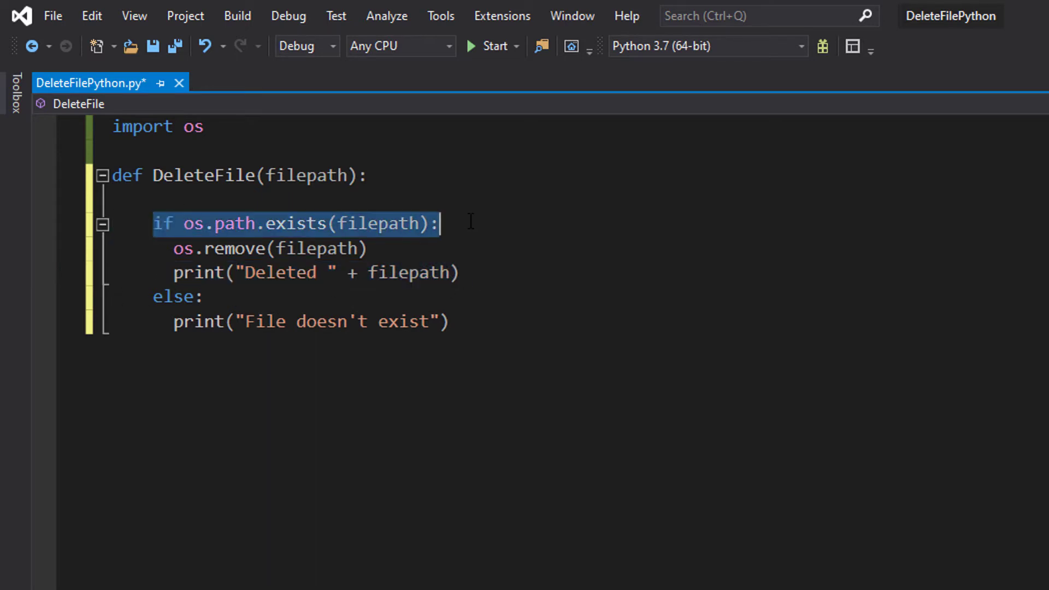
click(561, 228)
drag(153, 297, 222, 295)
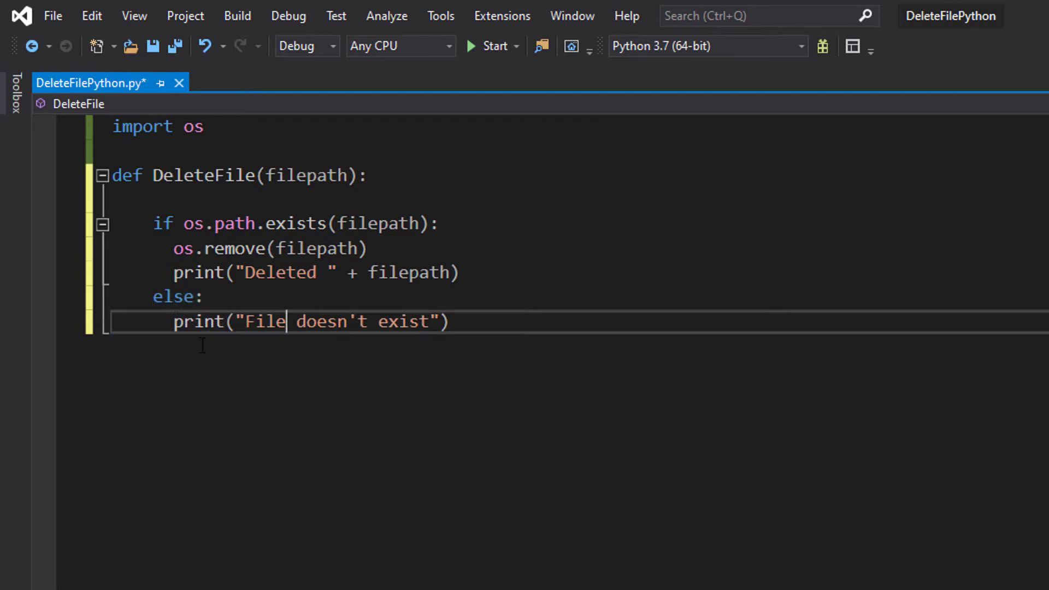
drag(175, 321, 555, 323)
click(556, 322)
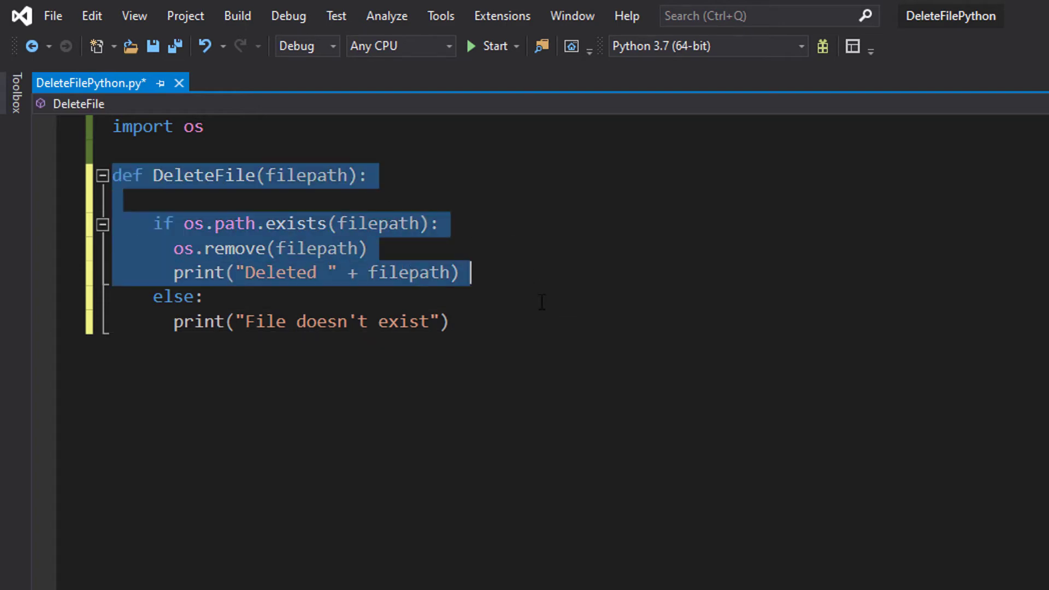
drag(113, 174, 549, 322)
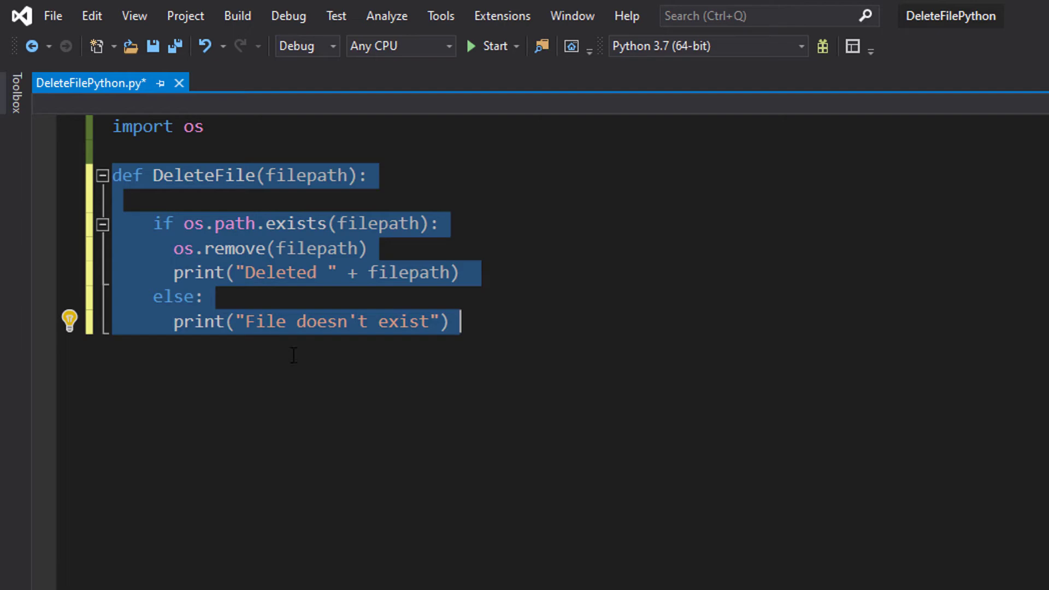
text(DeleteFile('test.txt'))
drag(116, 373, 338, 373)
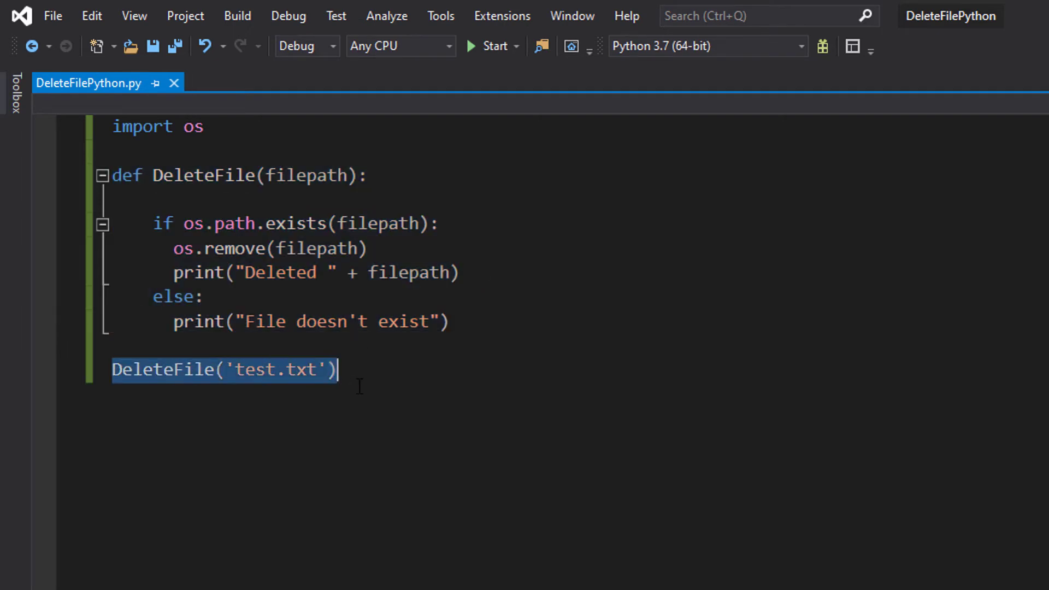
click(339, 373)
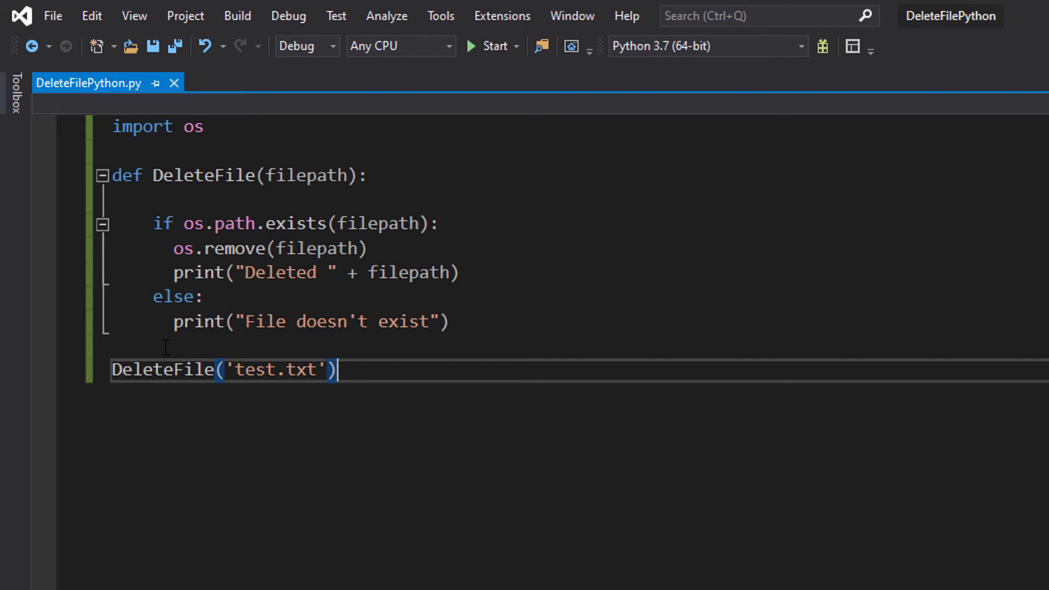
shift+click(113, 370)
click(167, 370)
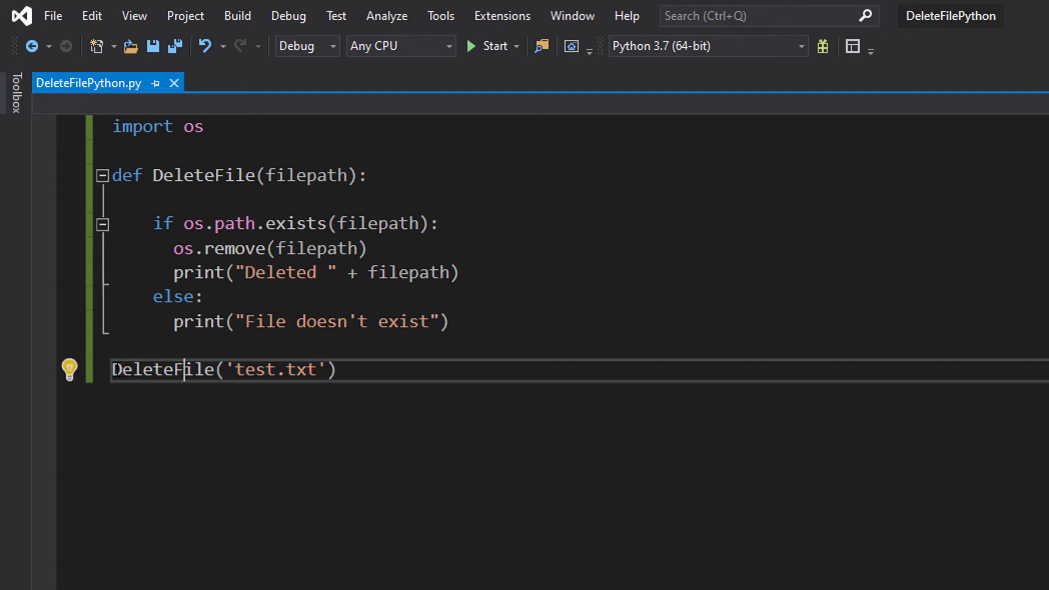
drag(112, 369, 339, 370)
click(236, 370)
drag(235, 370, 327, 370)
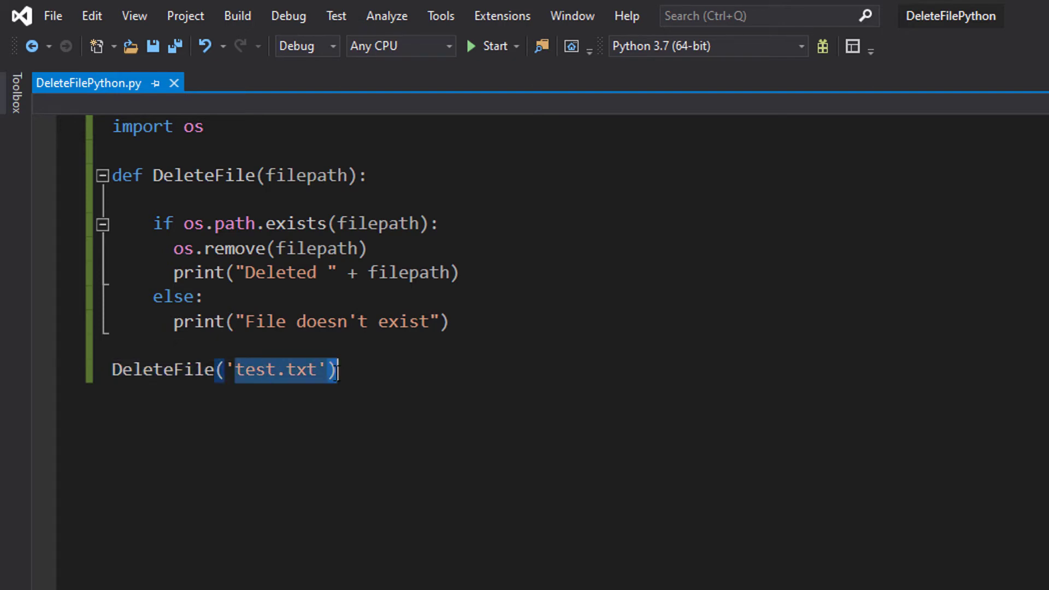
click(333, 424)
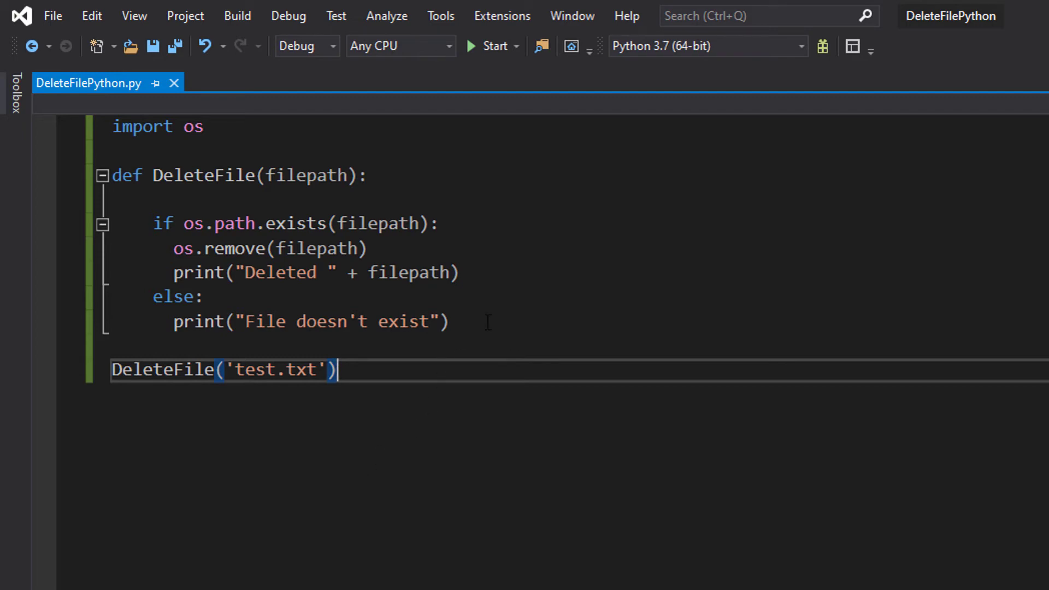
drag(487, 322, 152, 223)
click(550, 449)
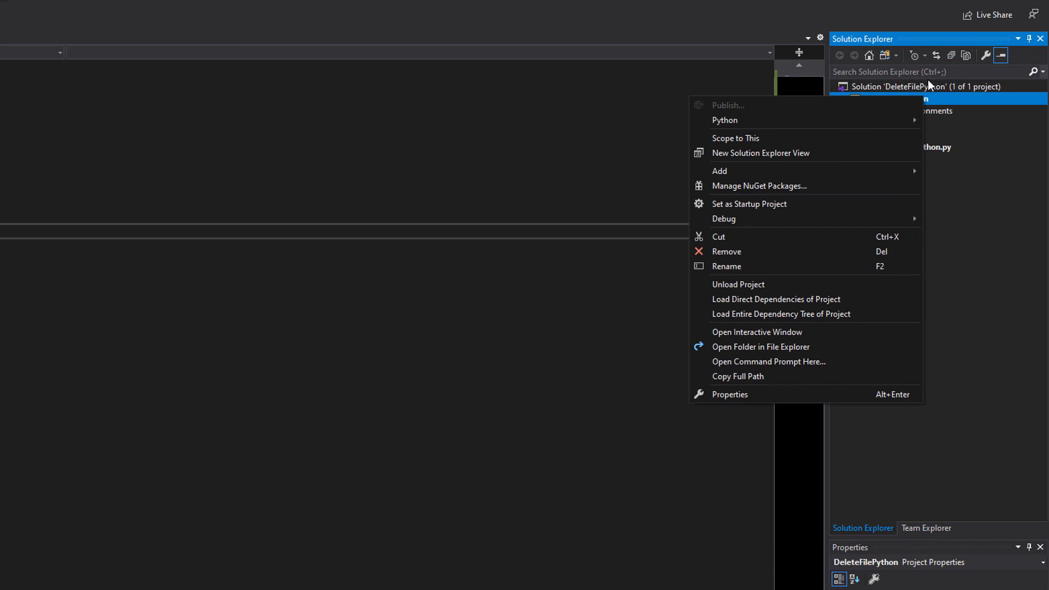
Show the DeleteFilePython folder in File Explorer and select its four files, including test and data.
click(791, 348)
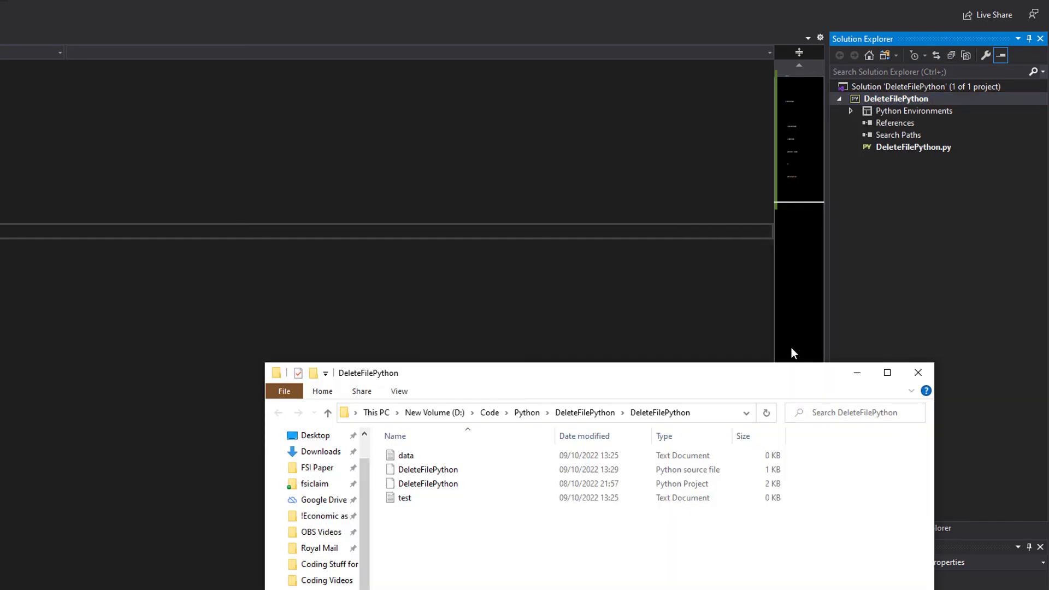
drag(642, 380, 342, 239)
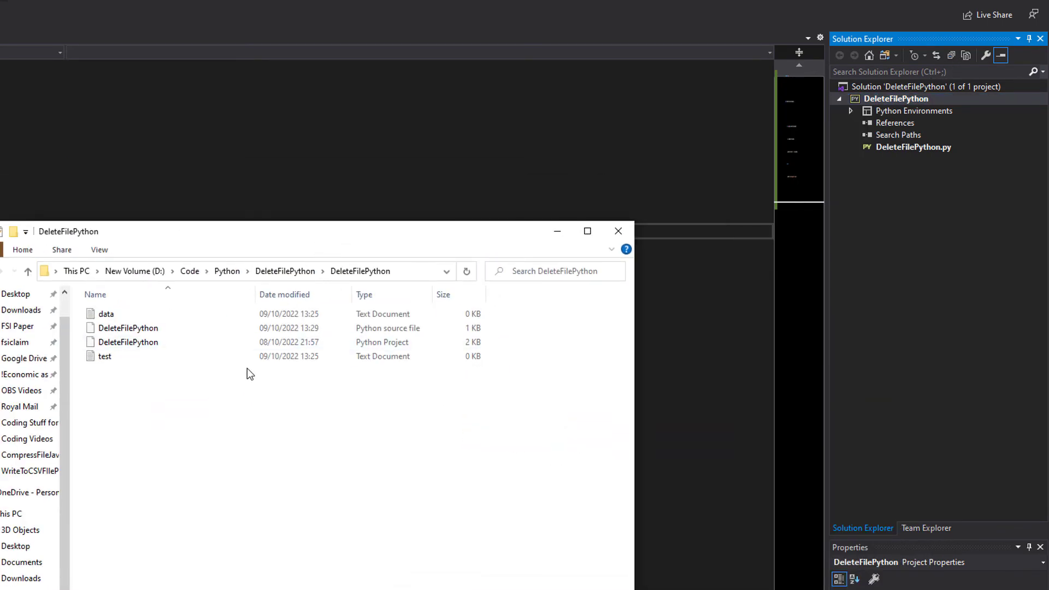
drag(308, 304, 318, 481)
mouse_move(301, 466)
mouse_down()
mouse_move(200, 277)
mouse_move(287, 503)
mouse_up()
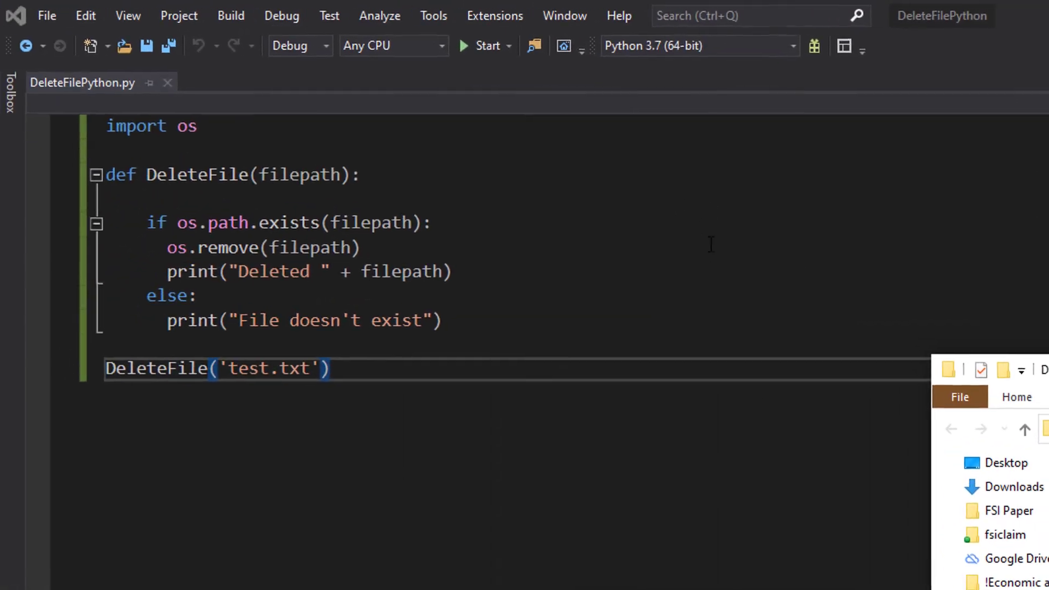
Run the script on test.txt, then select 'test' in the call to replace it.
click(702, 273)
click(484, 45)
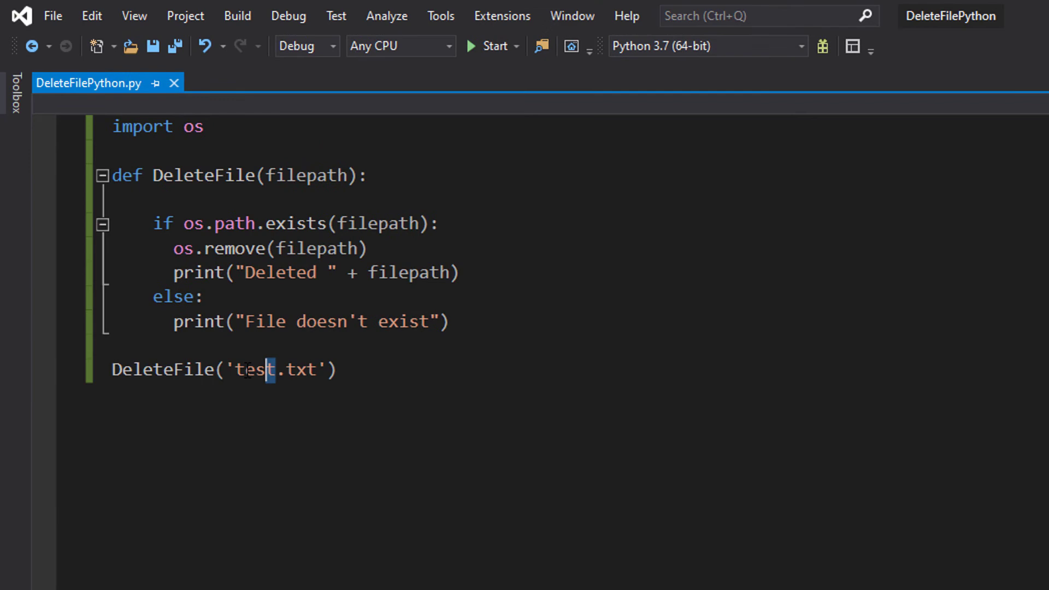
double_click(263, 369)
text(dat)
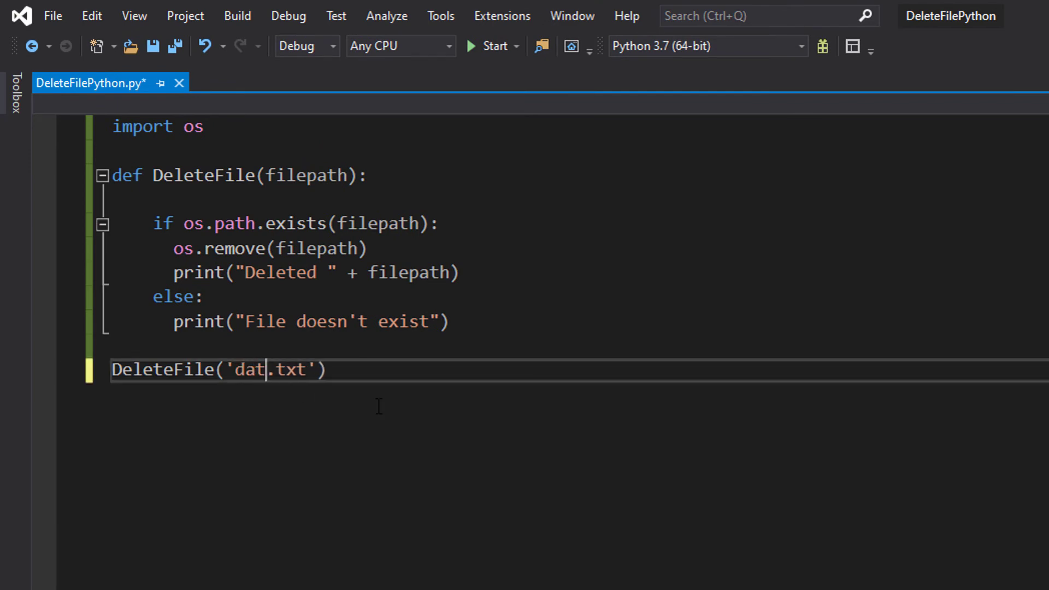
text(a)
Save the call as DeleteFile('data.txt') and run it, which reports Deleted data.txt.
key(ctrl+s)
click(476, 53)
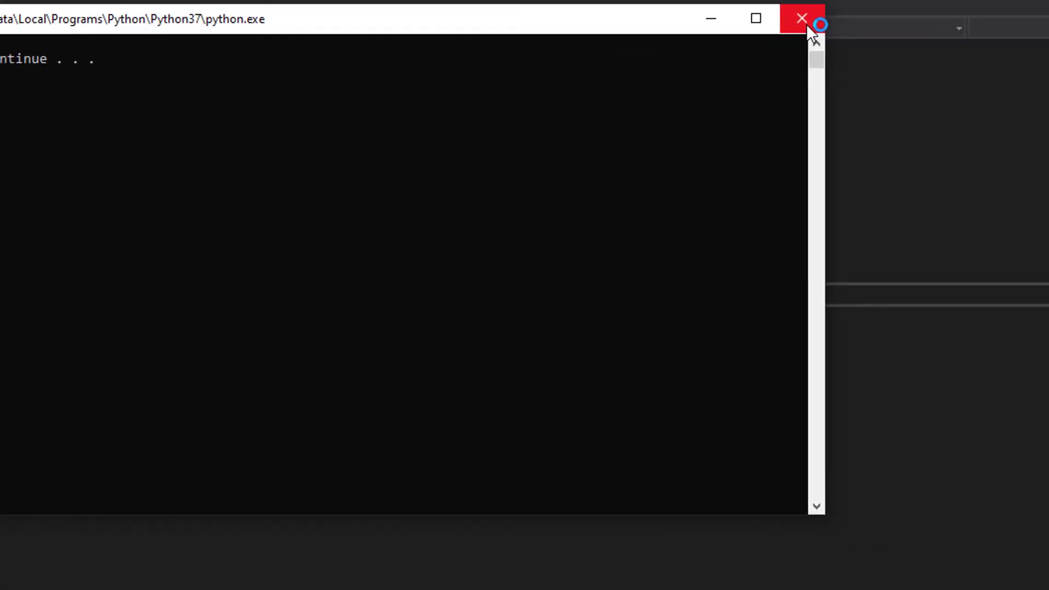
click(1044, 120)
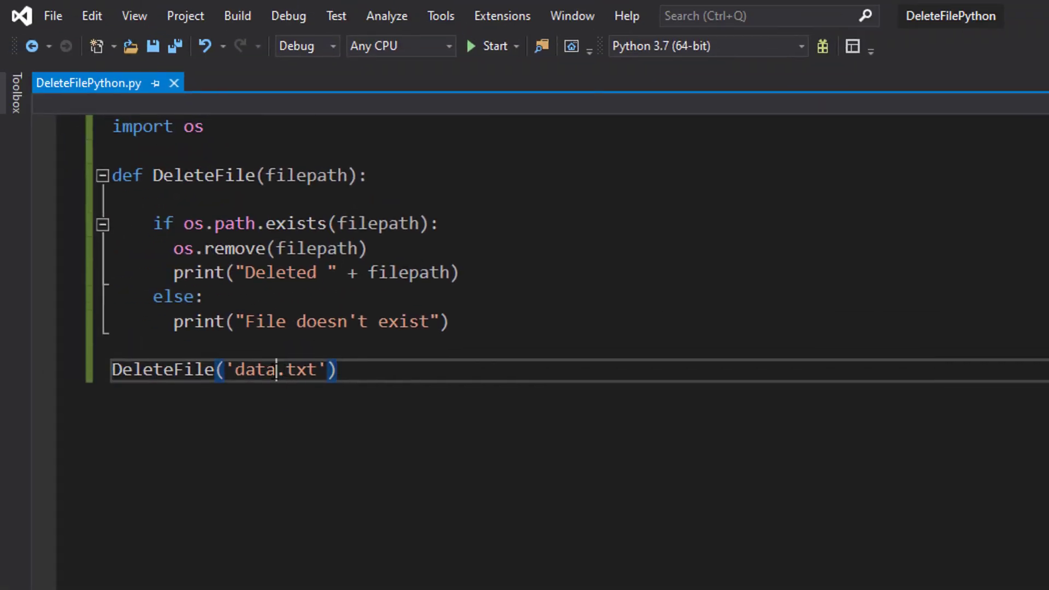
text(aaa)
Save the call as DeleteFile('dataaaa.txt') and run it, printing File doesn't exist.
key(End)
key(ctrl+s)
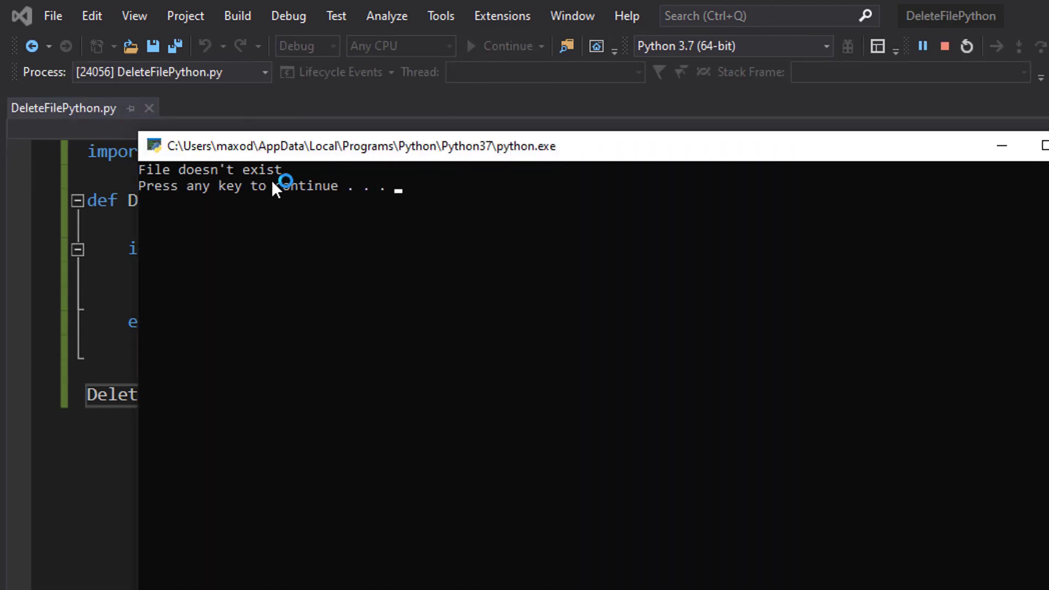
key(Return)
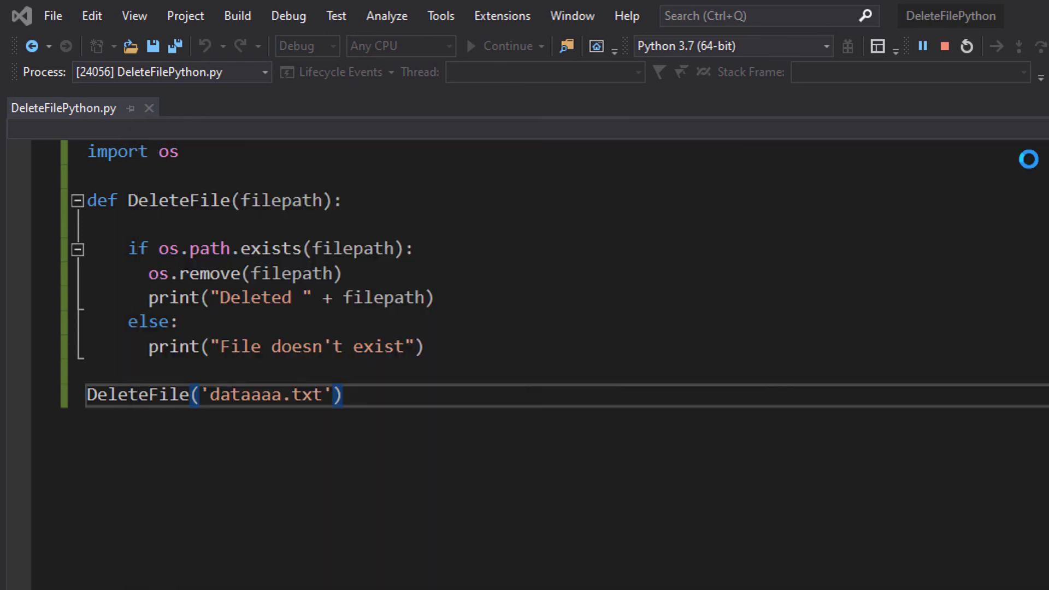
Highlight the os.path.exists check line and the else line printing File doesn't exist.
drag(148, 222, 482, 222)
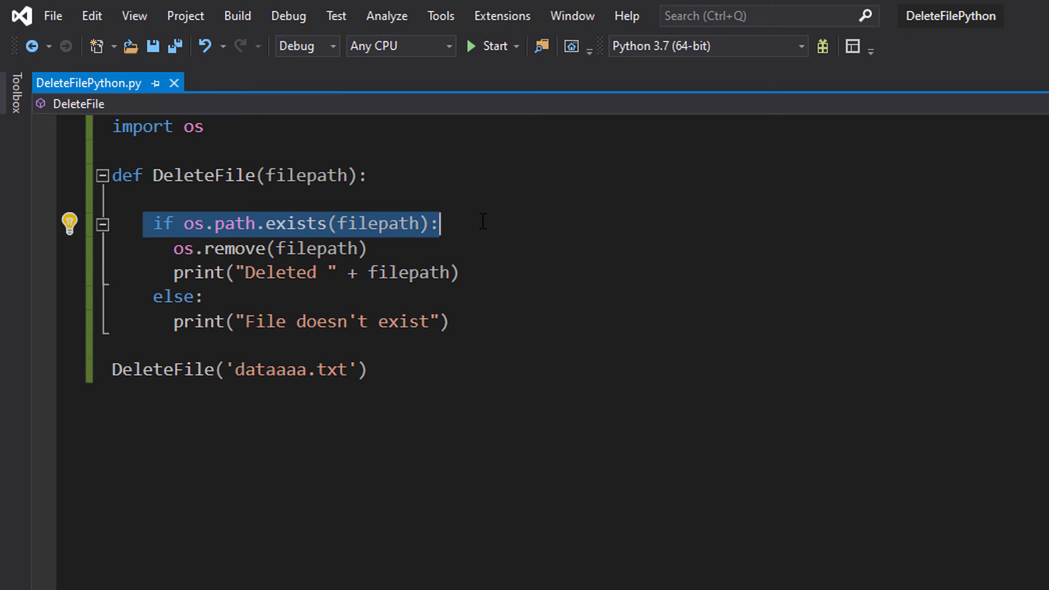
drag(164, 322, 584, 332)
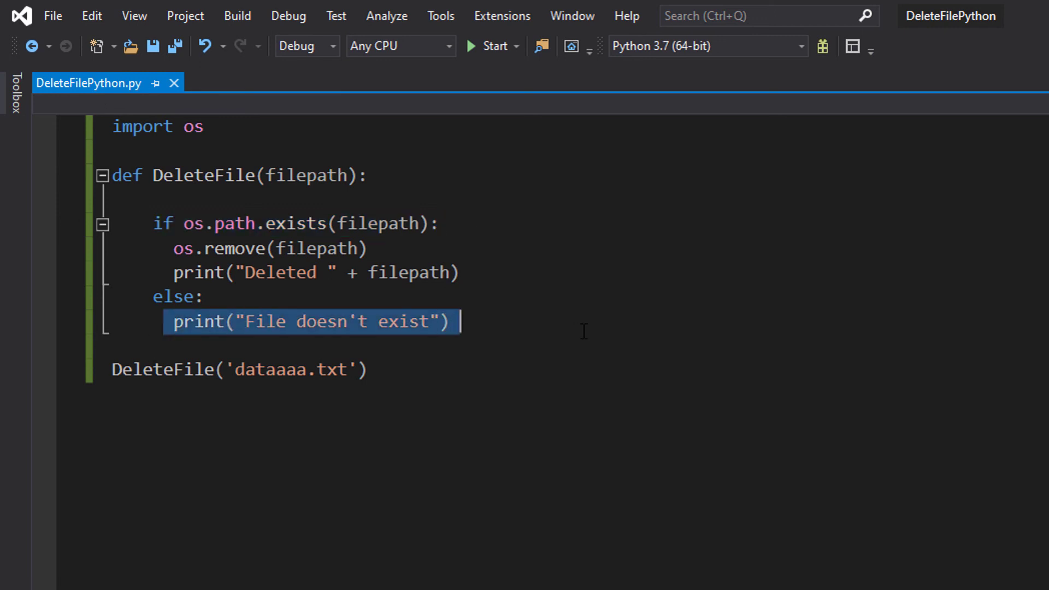
click(593, 322)
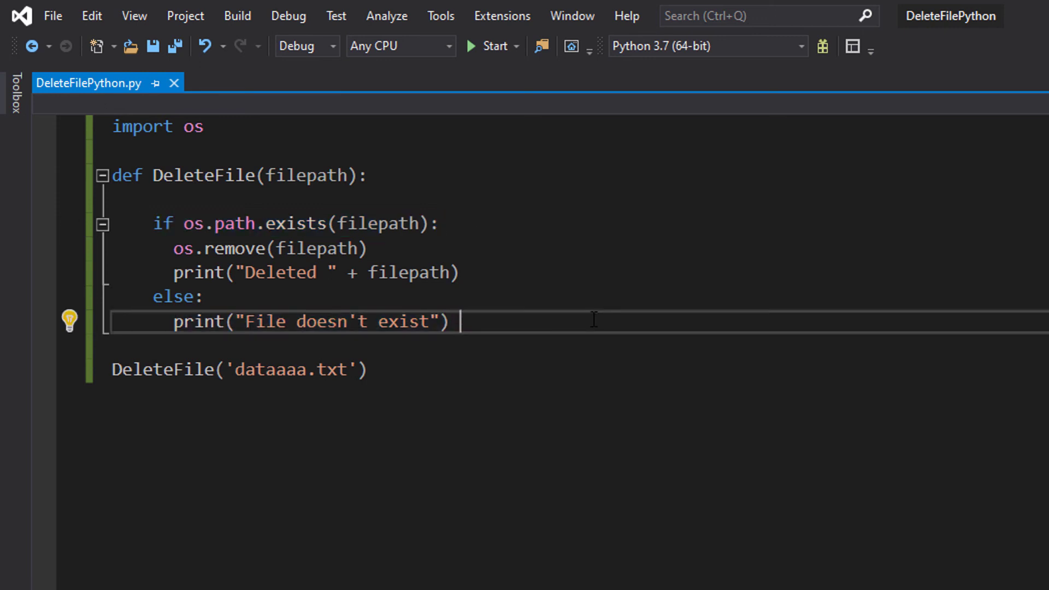